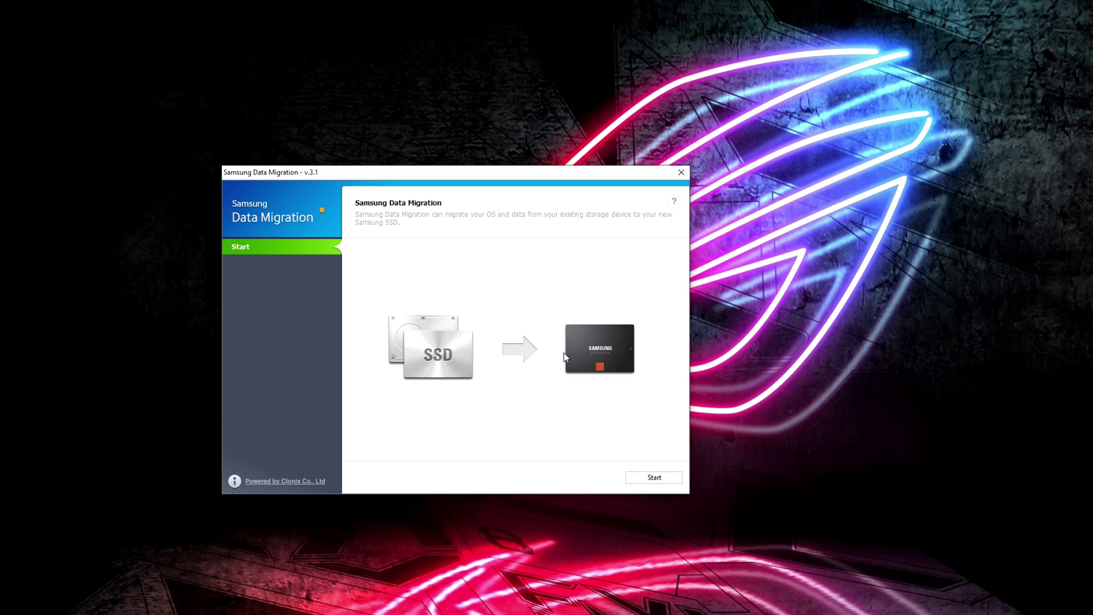
Analyze the disks and exclude all 15088 image files (70.7 GB) from the C: clone to the Samsung T5.
click(660, 480)
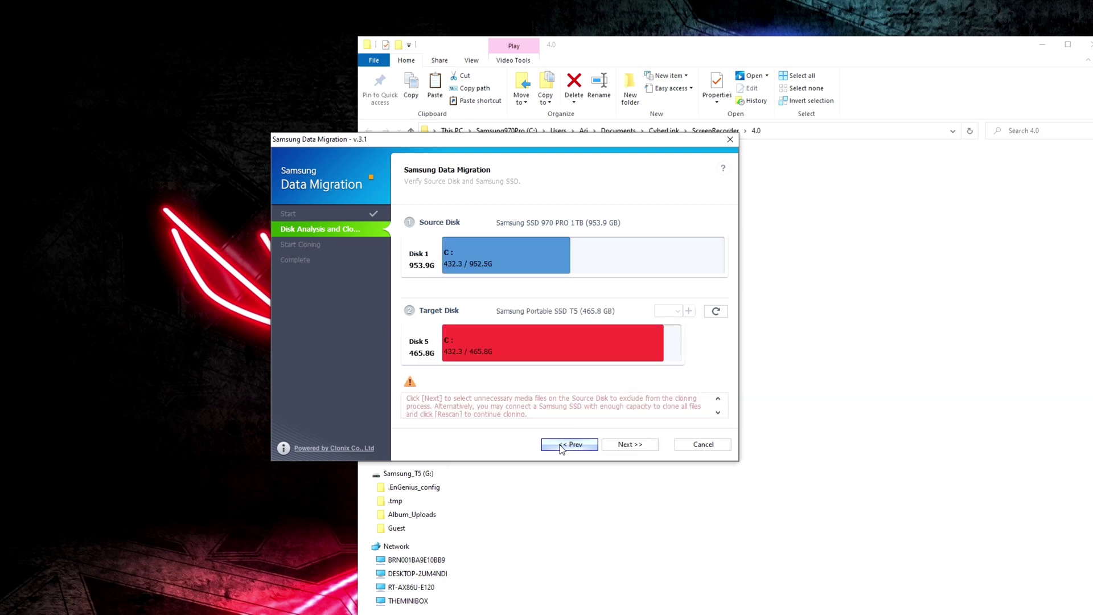
click(637, 445)
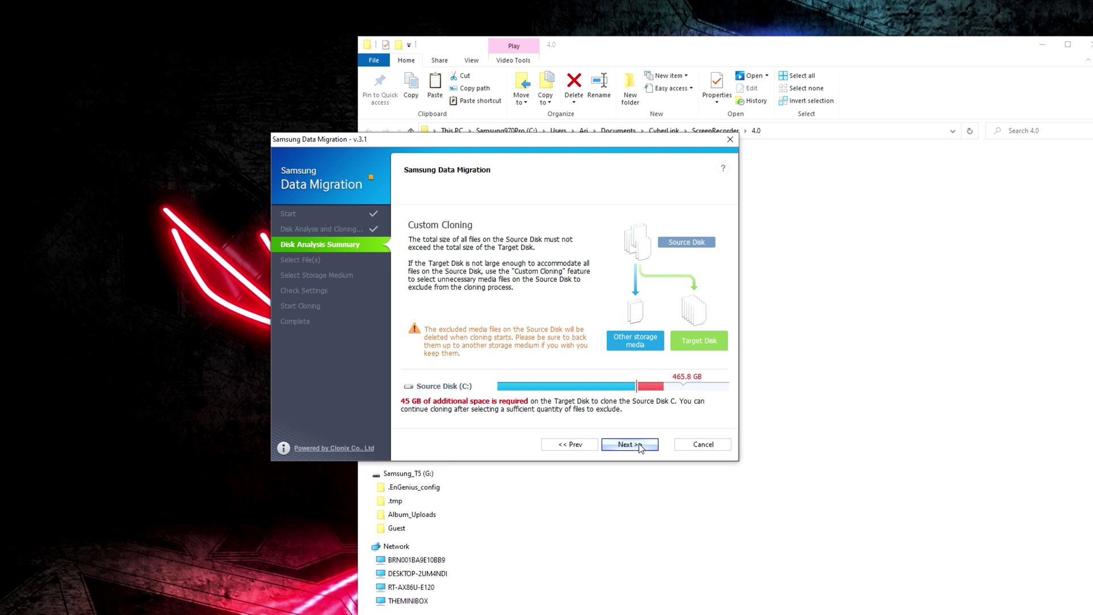
click(639, 445)
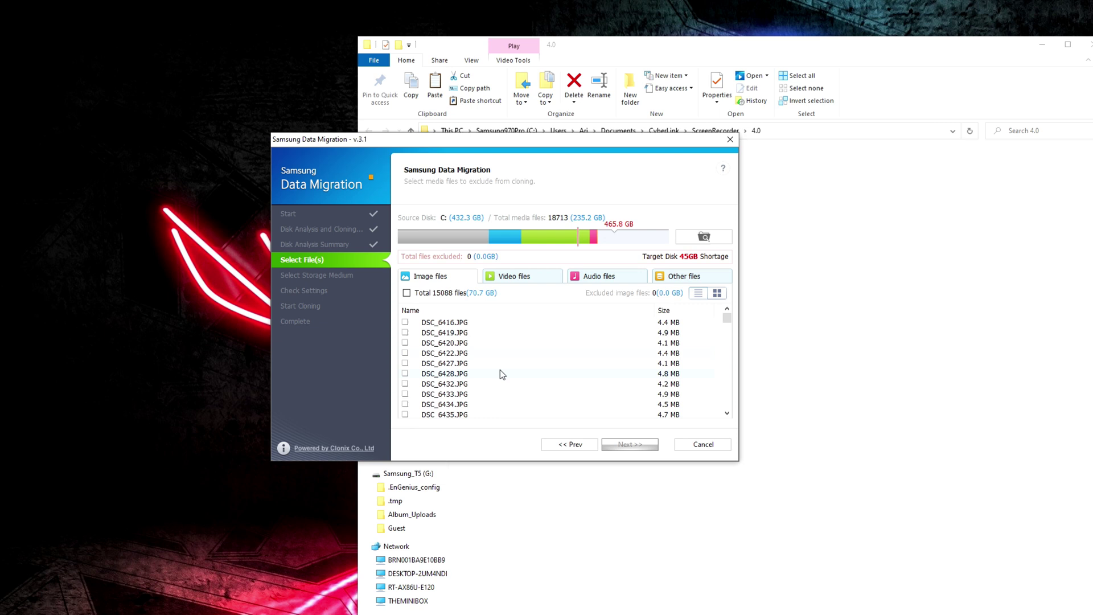
click(406, 293)
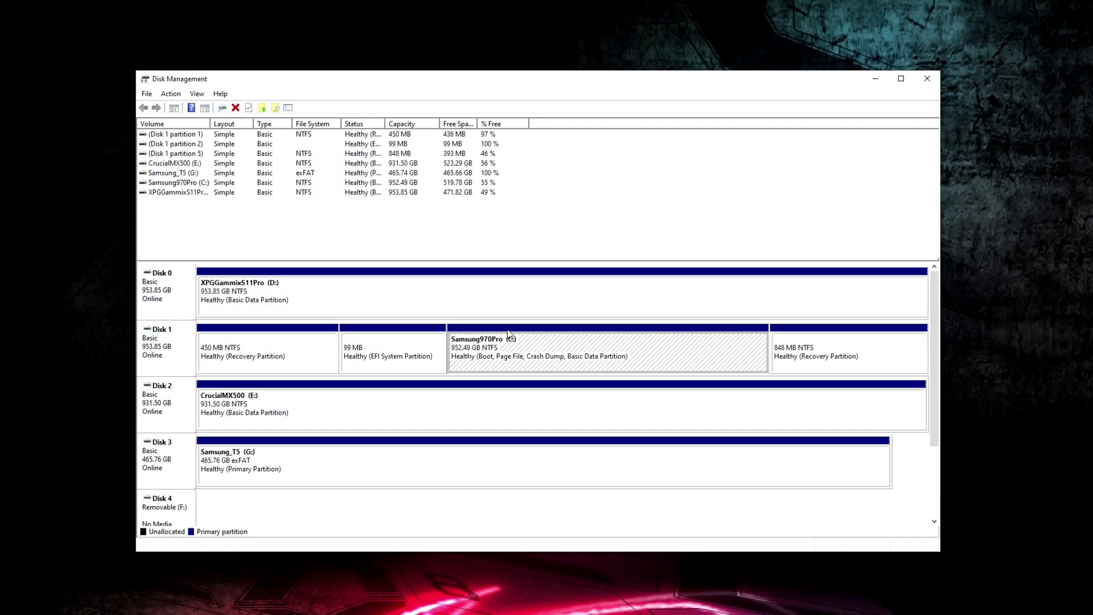
Check how much the C: volume can shrink, then cancel without shrinking it.
right_click(524, 340)
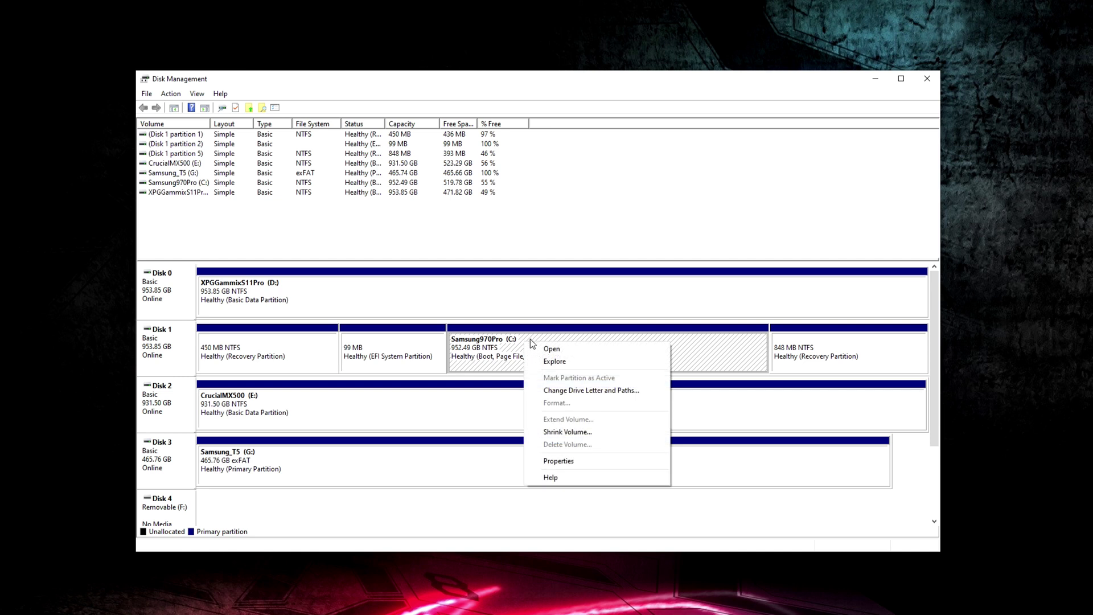
click(583, 432)
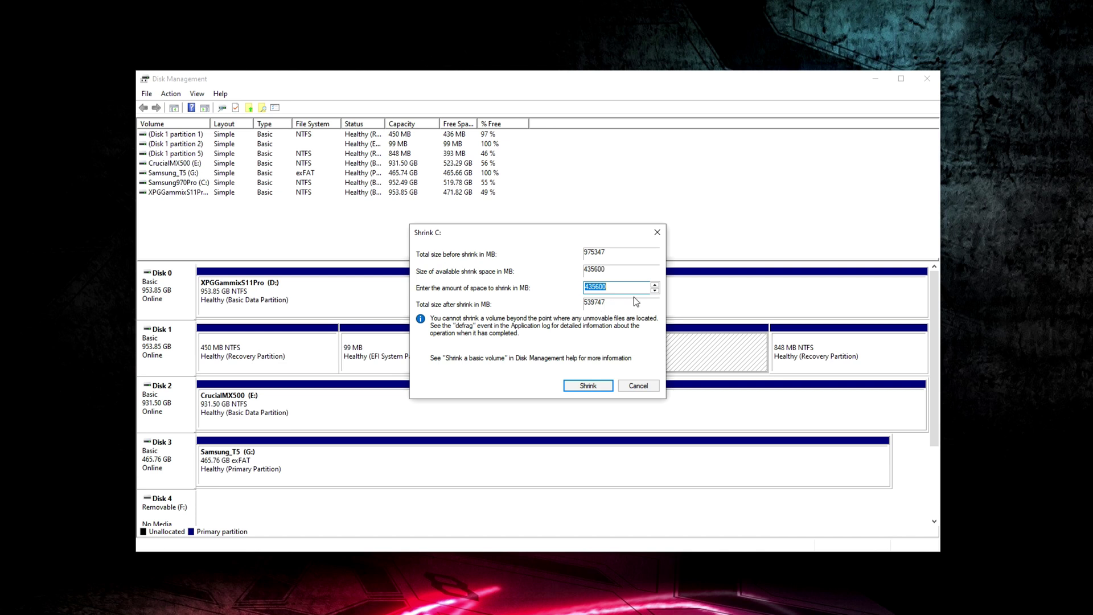
click(583, 387)
click(639, 387)
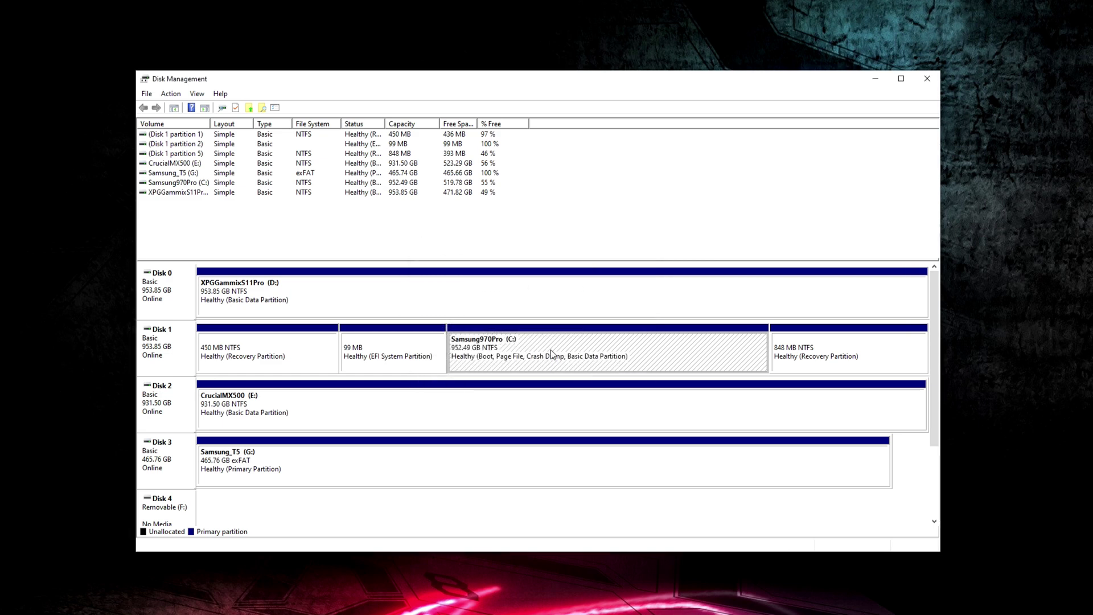
Begin deleting the Samsung_T5 (G:) volume and launch the Acronis clone disk wizard.
right_click(451, 471)
click(504, 571)
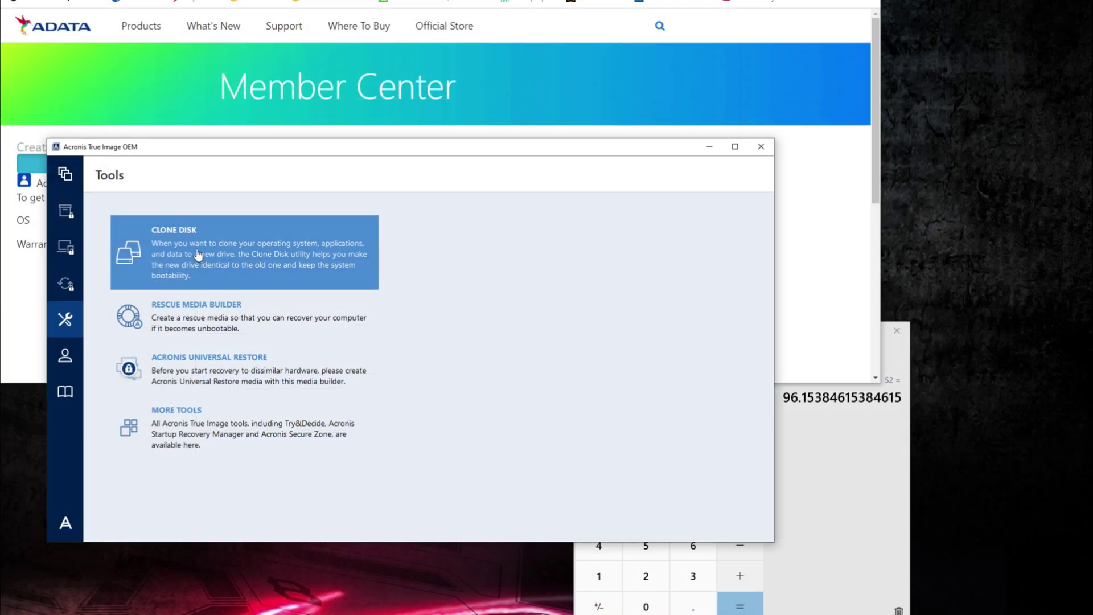
click(198, 255)
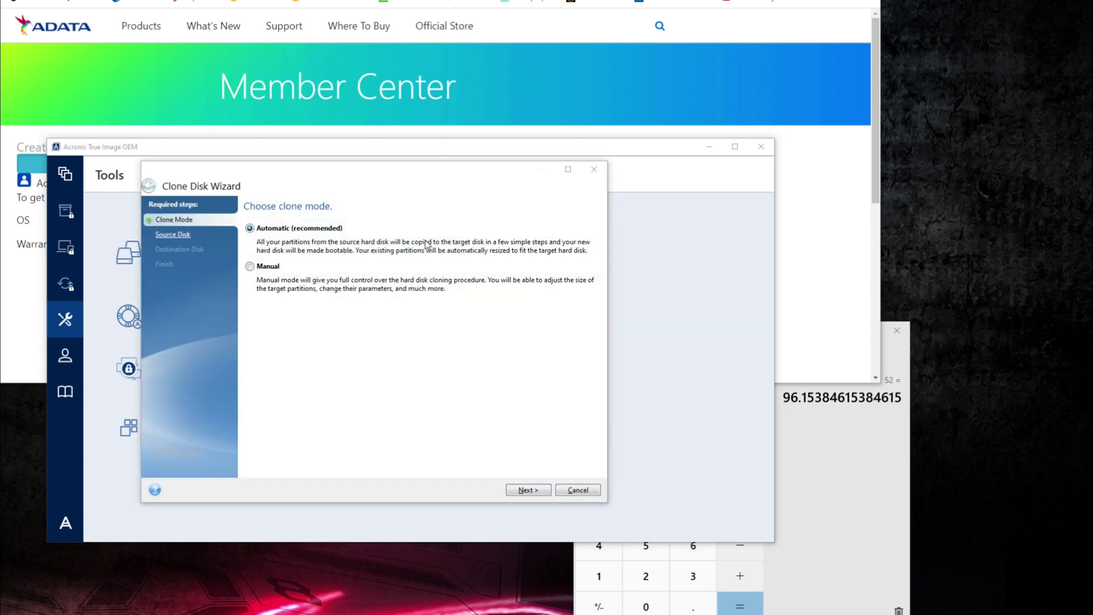
Keep Automatic clone mode and select Disk 3, the 465.8 GB Samsung SSD 850 EVO, as source.
click(529, 490)
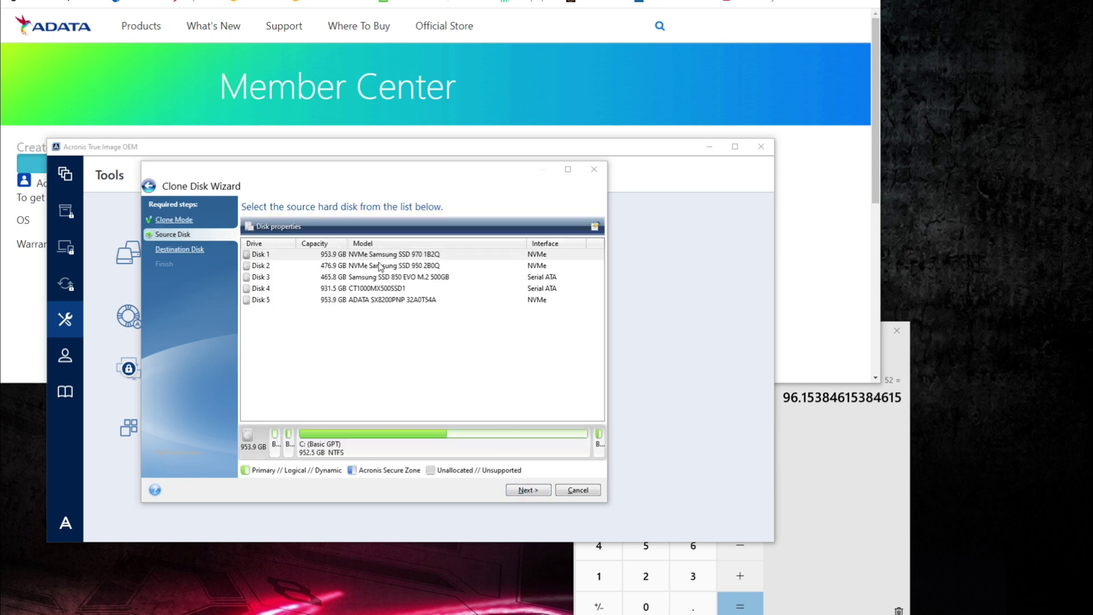
click(426, 278)
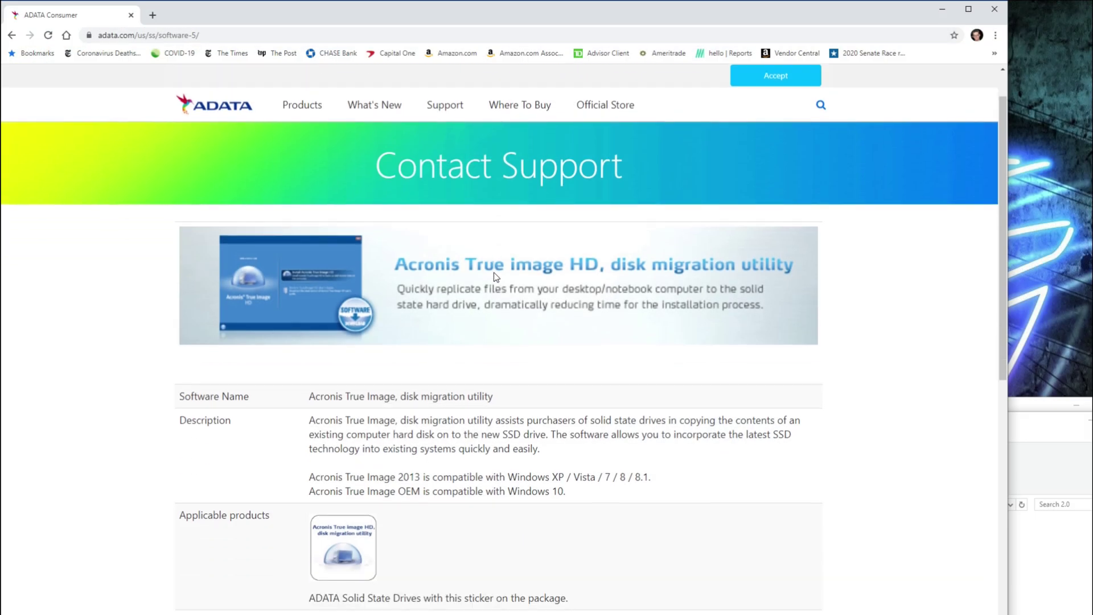
Open ADATA Product Registration for the Acronis key, then run the AcronisTrueImageOEM installer from the zip.
scroll(493, 272, down, 2)
scroll(493, 273, down, 9)
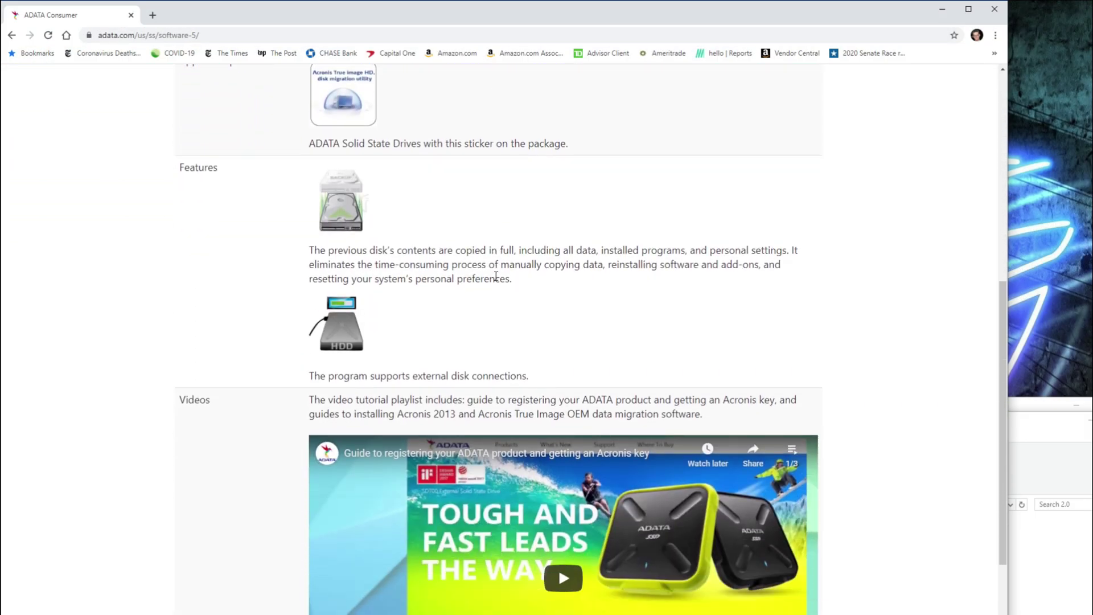
scroll(419, 285, down, 5)
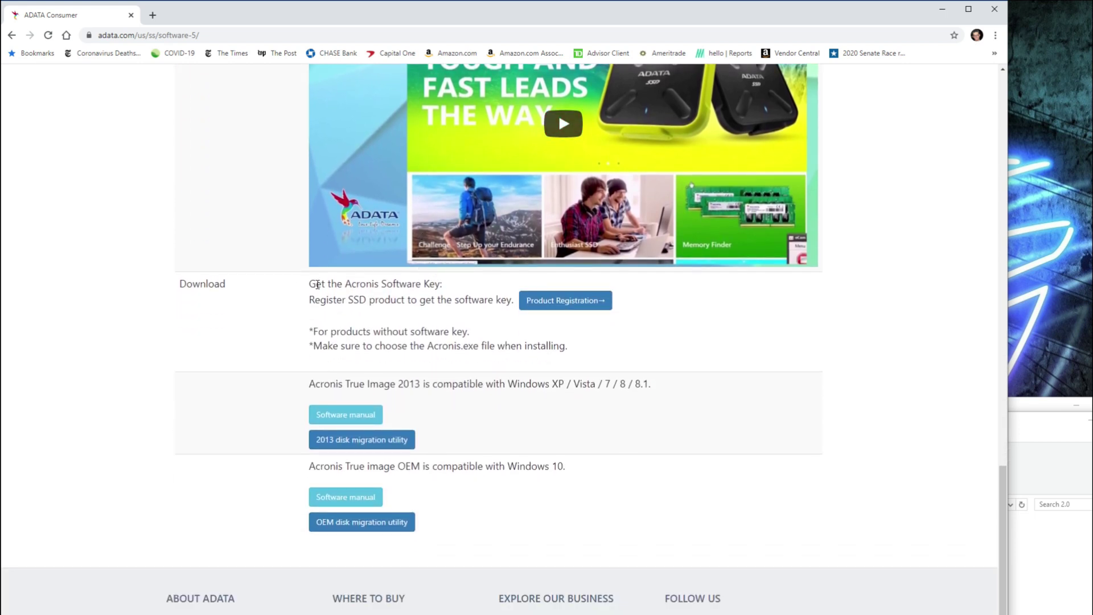
drag(314, 283, 516, 302)
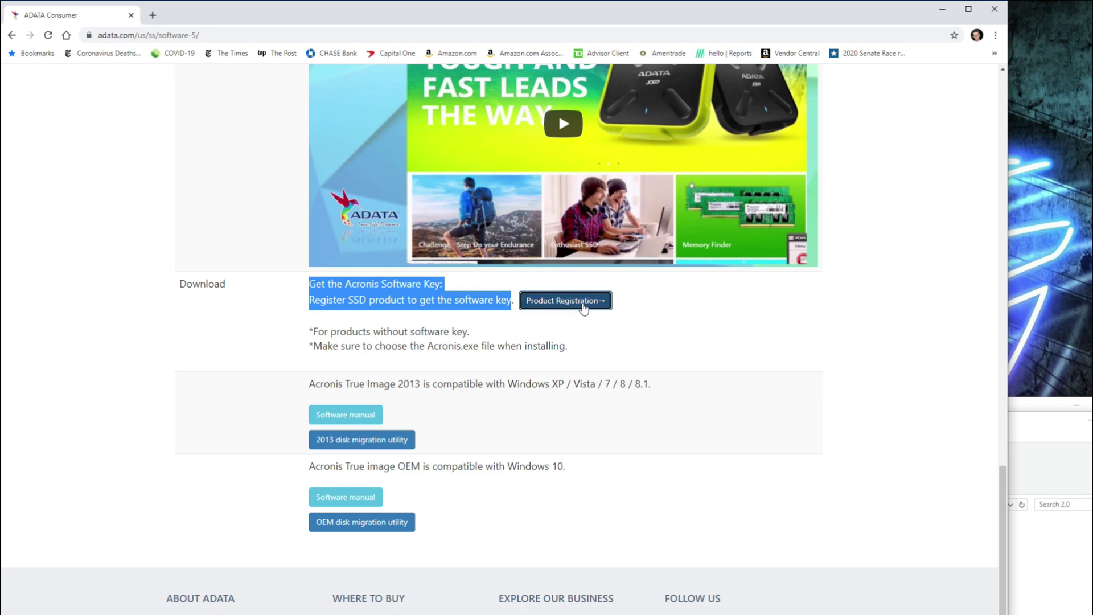
click(574, 300)
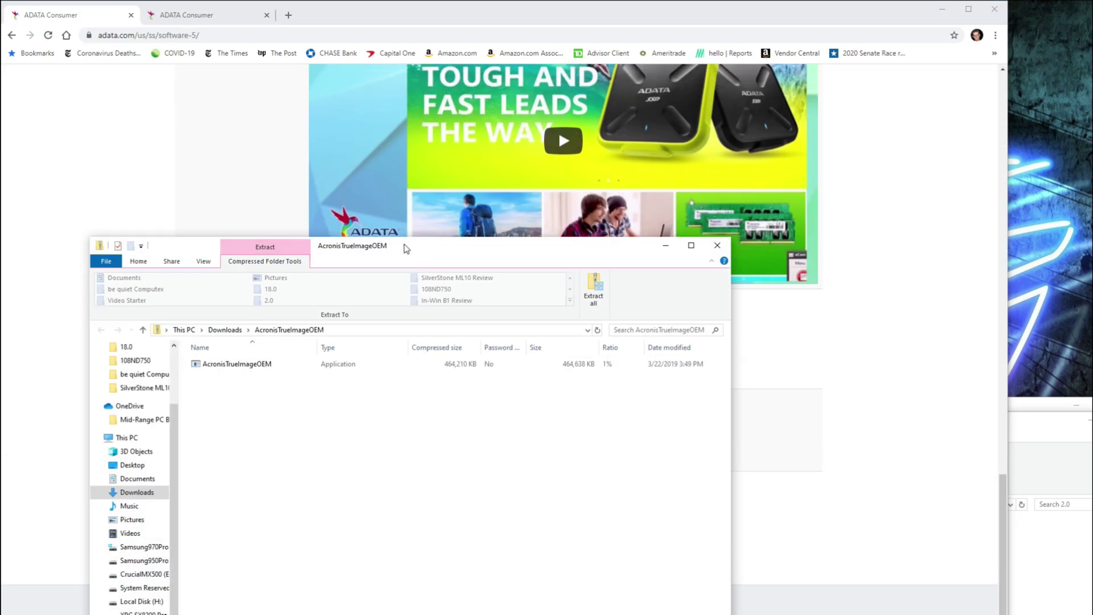
drag(405, 244, 437, 152)
double_click(280, 267)
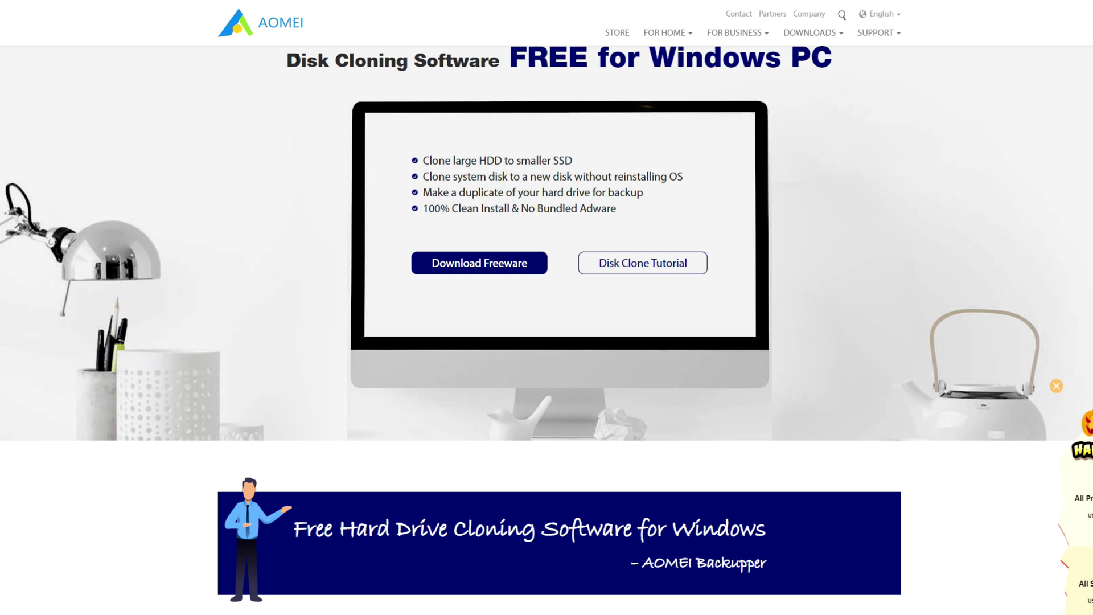
Highlight the 'Clone large HDD to smaller SSD' feature and go to the AOMEI Backupper download page.
drag(294, 57, 504, 55)
drag(422, 162, 578, 161)
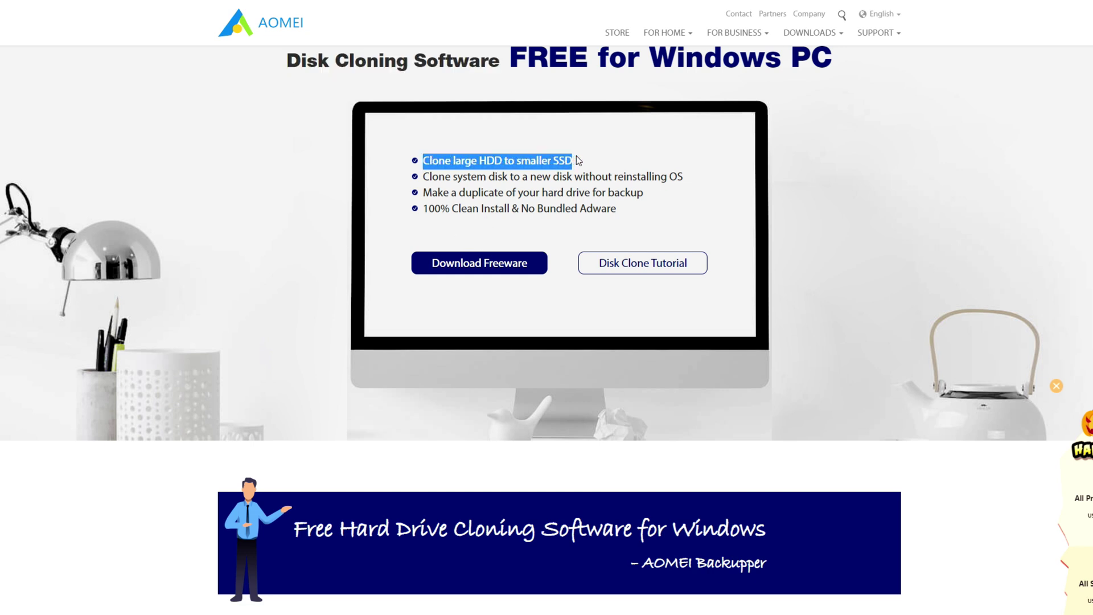
click(515, 268)
Expand the Clone features in the editions comparison table, read their tooltips, and scroll to the Backup rows.
scroll(264, 249, up, 1)
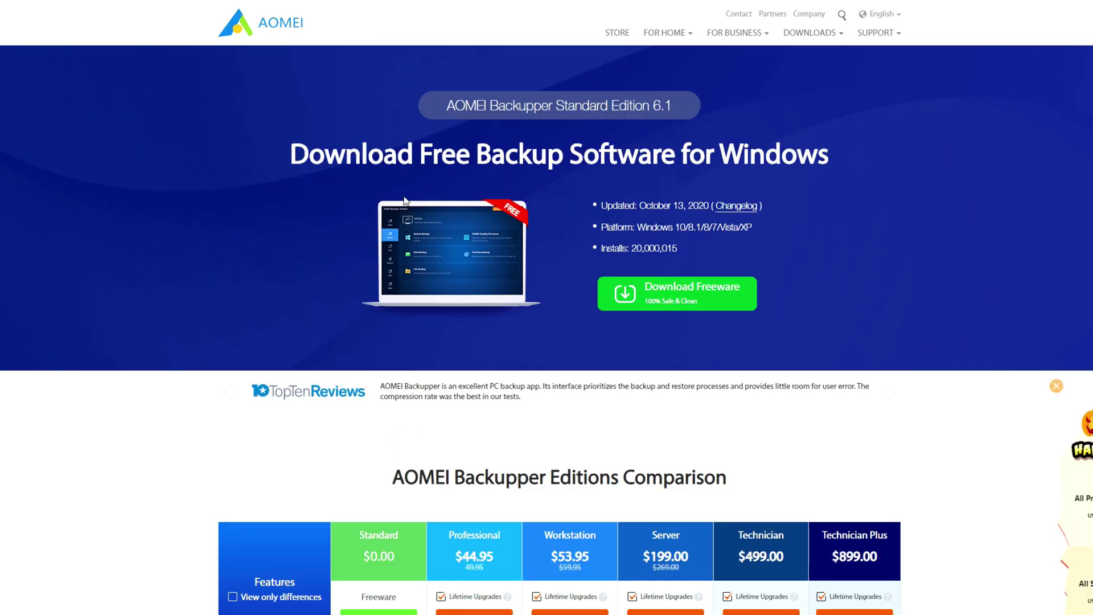
scroll(323, 257, down, 15)
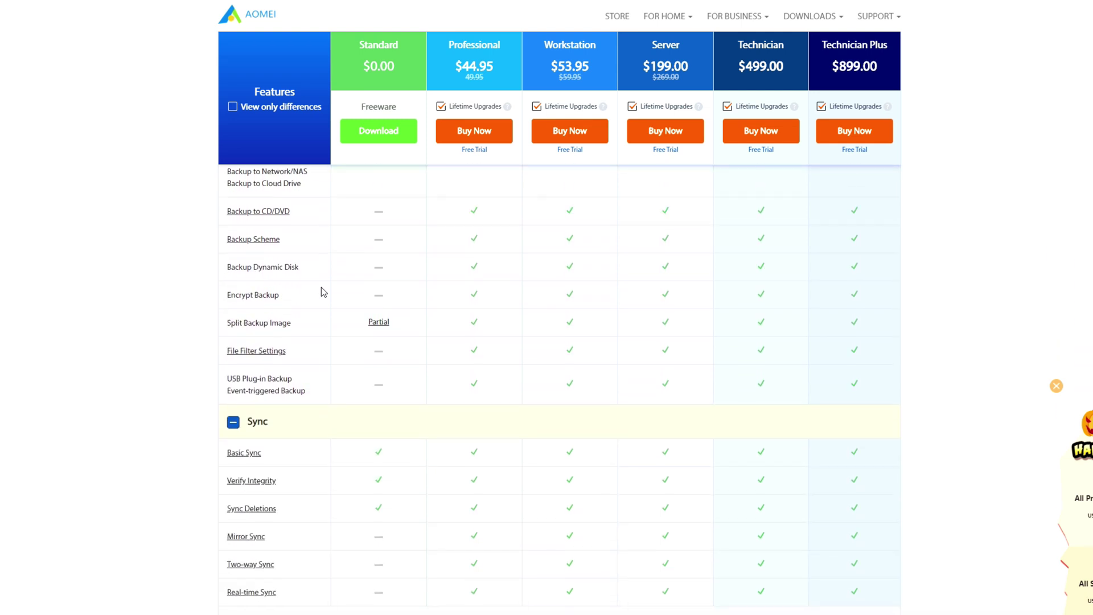
scroll(321, 288, down, 3)
click(233, 482)
scroll(317, 419, down, 4)
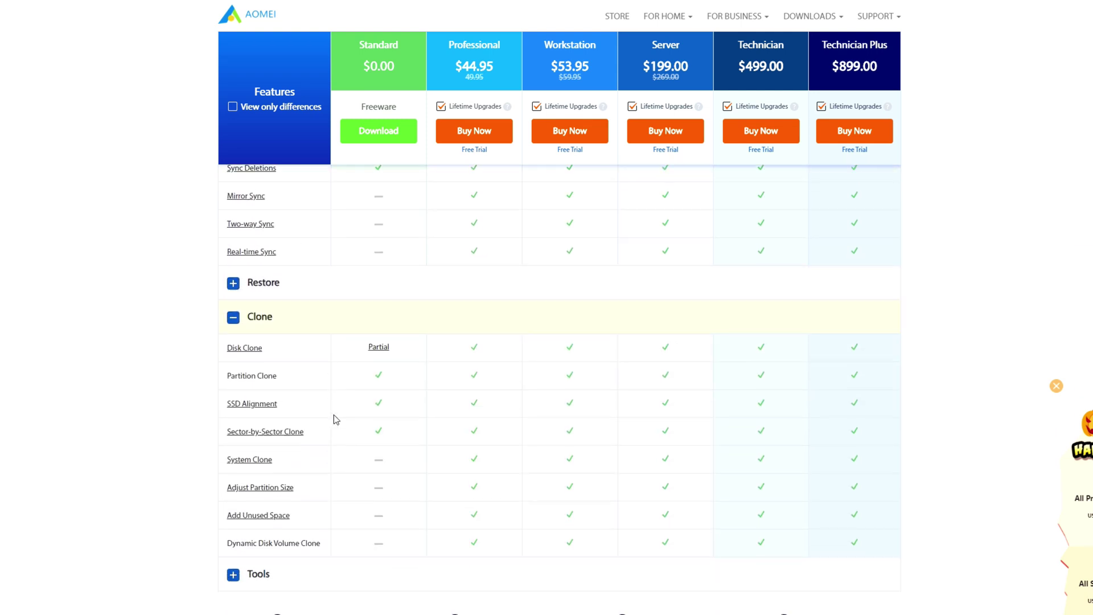
mouse_move(264, 345)
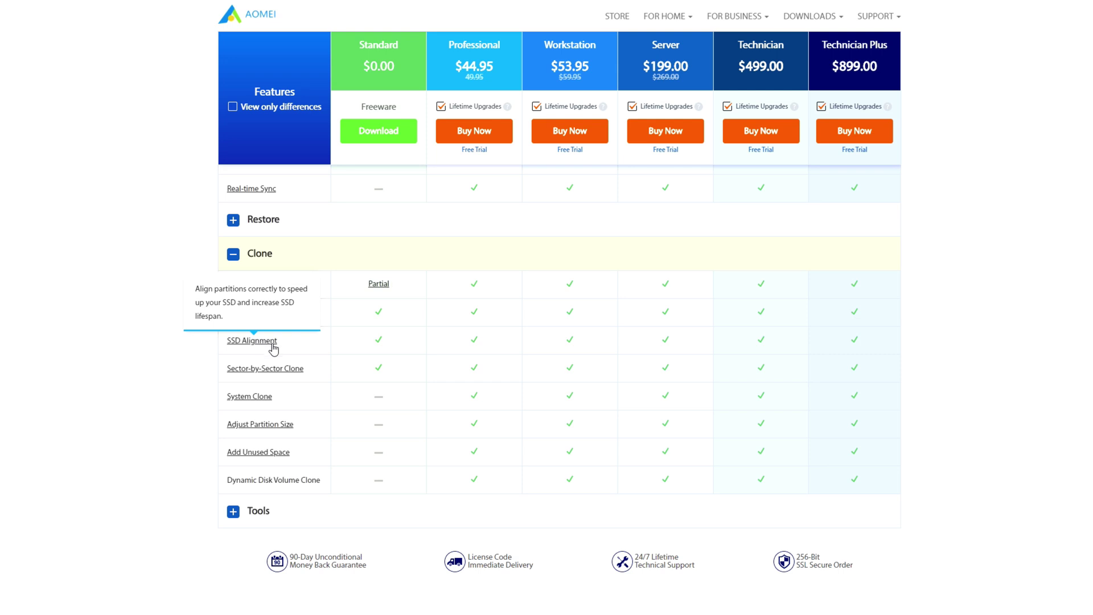
mouse_move(248, 293)
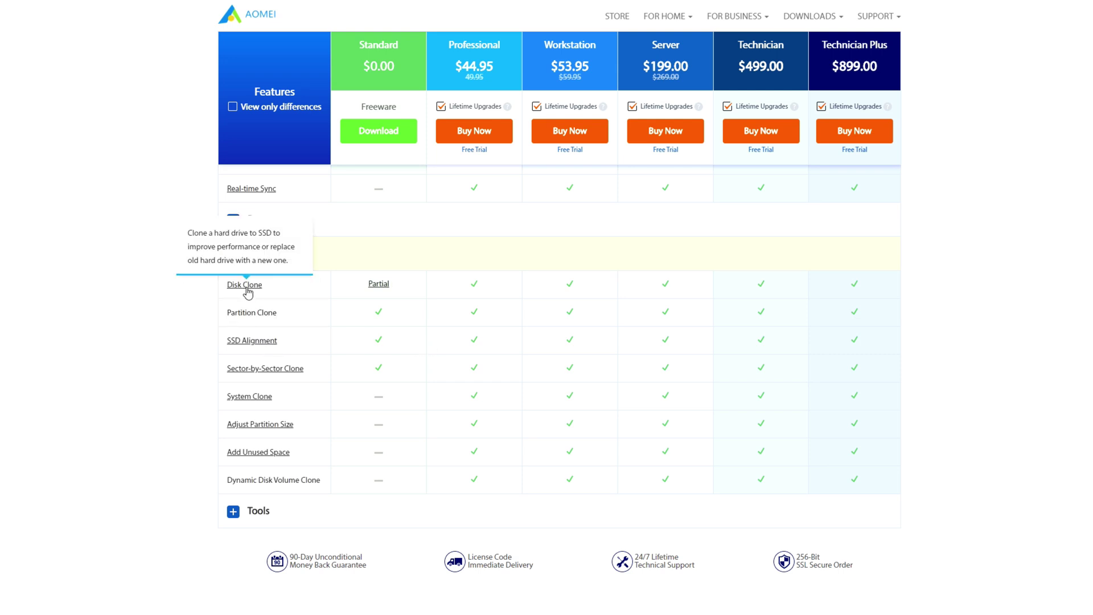
mouse_move(269, 374)
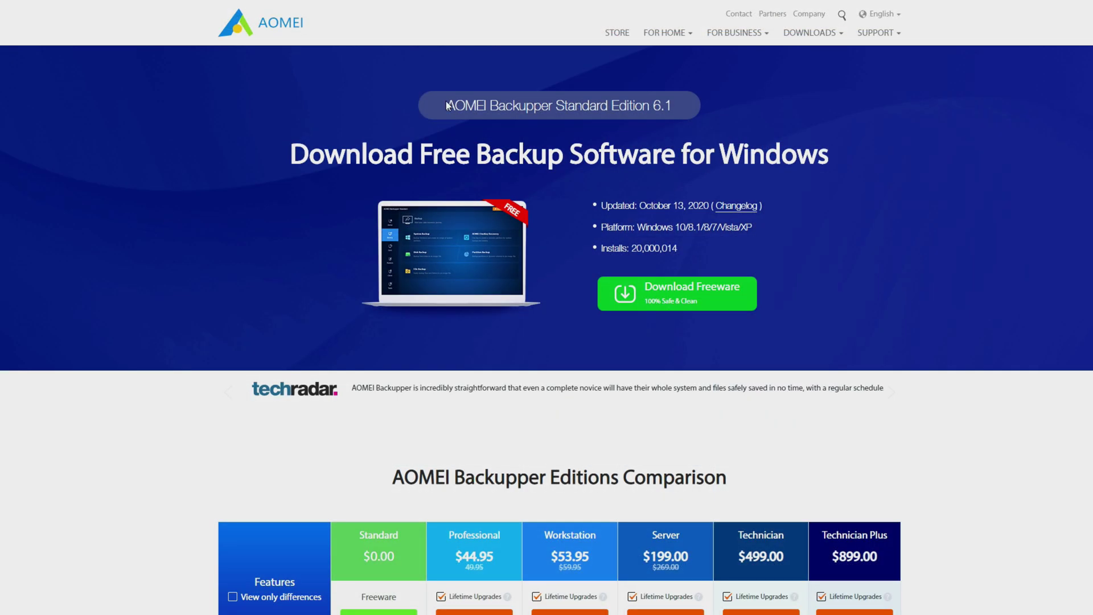
drag(447, 106, 555, 106)
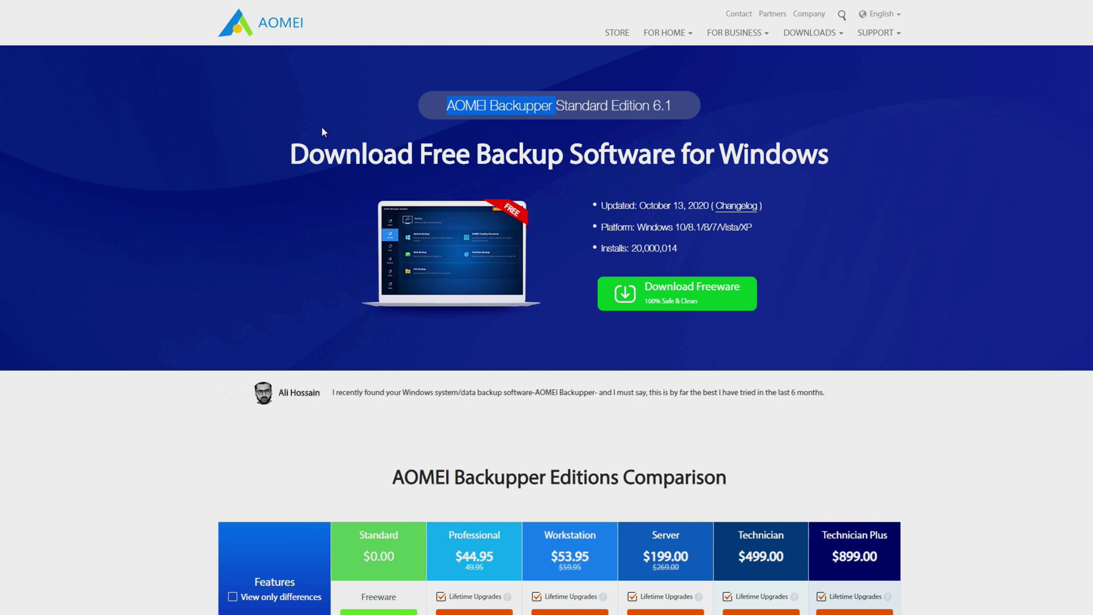
scroll(322, 130, down, 5)
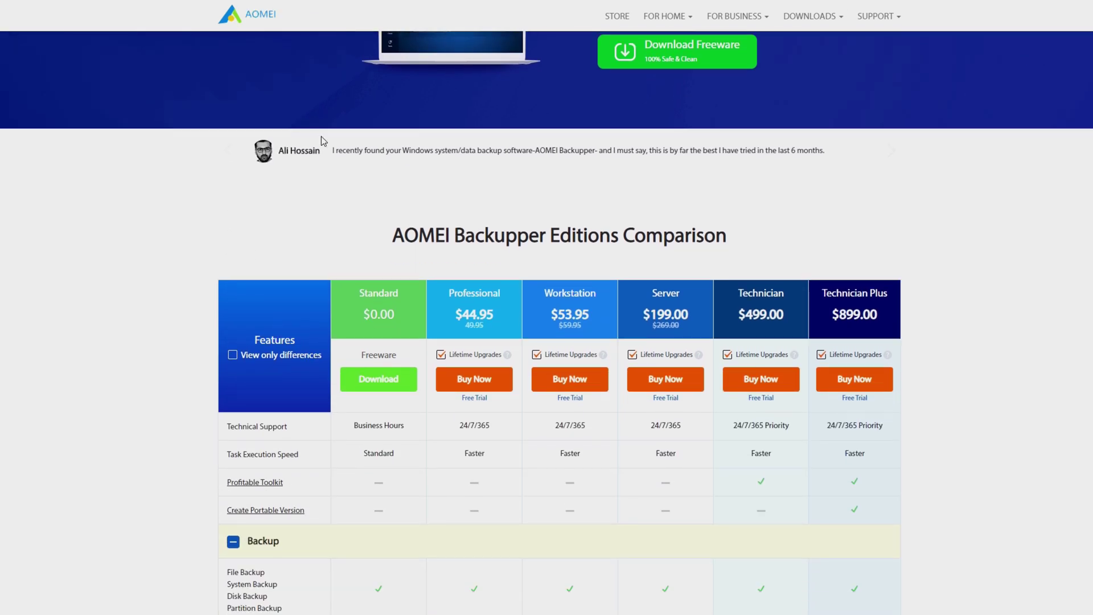
scroll(321, 147, down, 10)
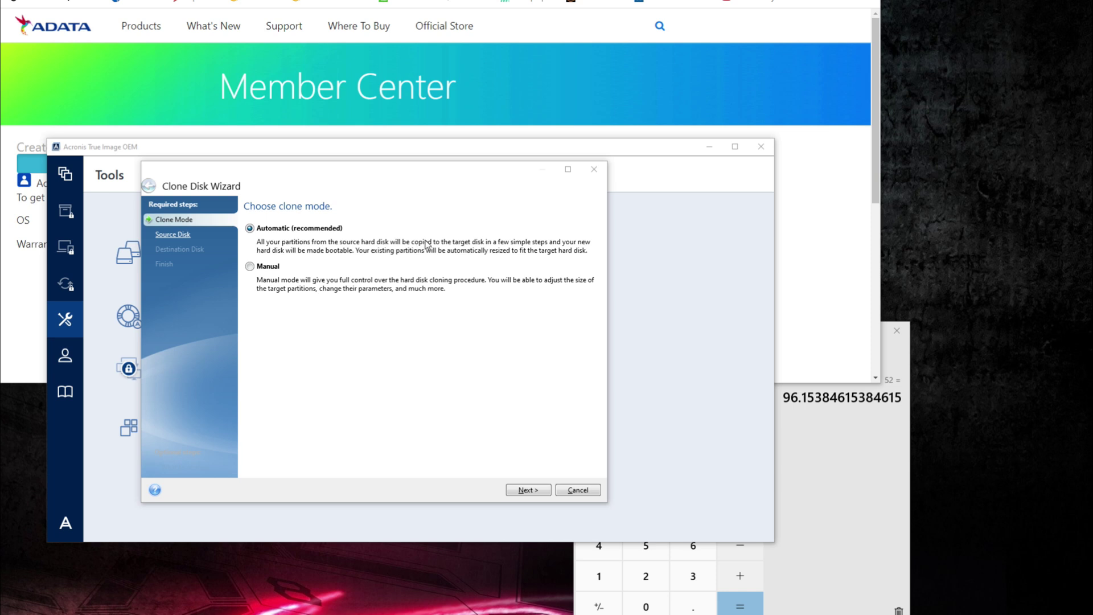
Clone Disk 3 (Samsung SSD 850 EVO) onto Disk 5 (ADATA SSD), approving the wipe of its partitions.
click(528, 491)
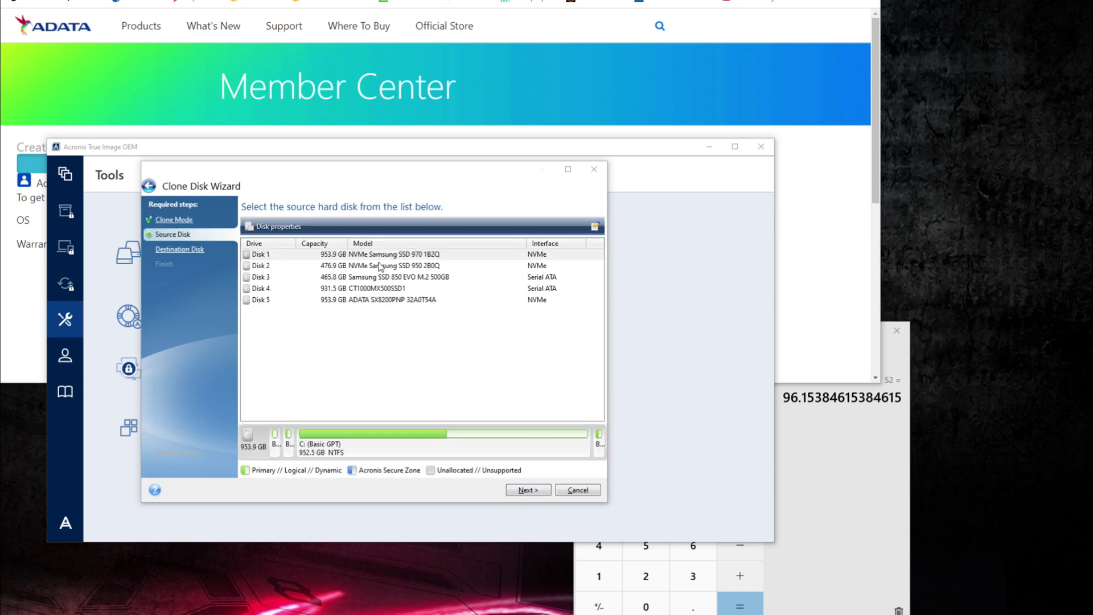
click(425, 277)
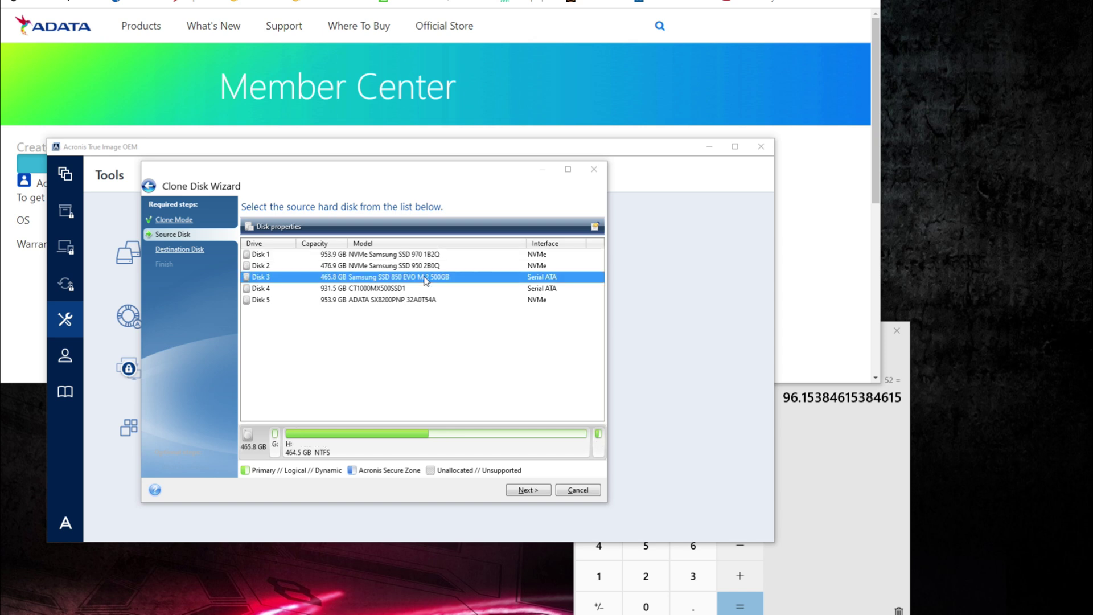
click(520, 490)
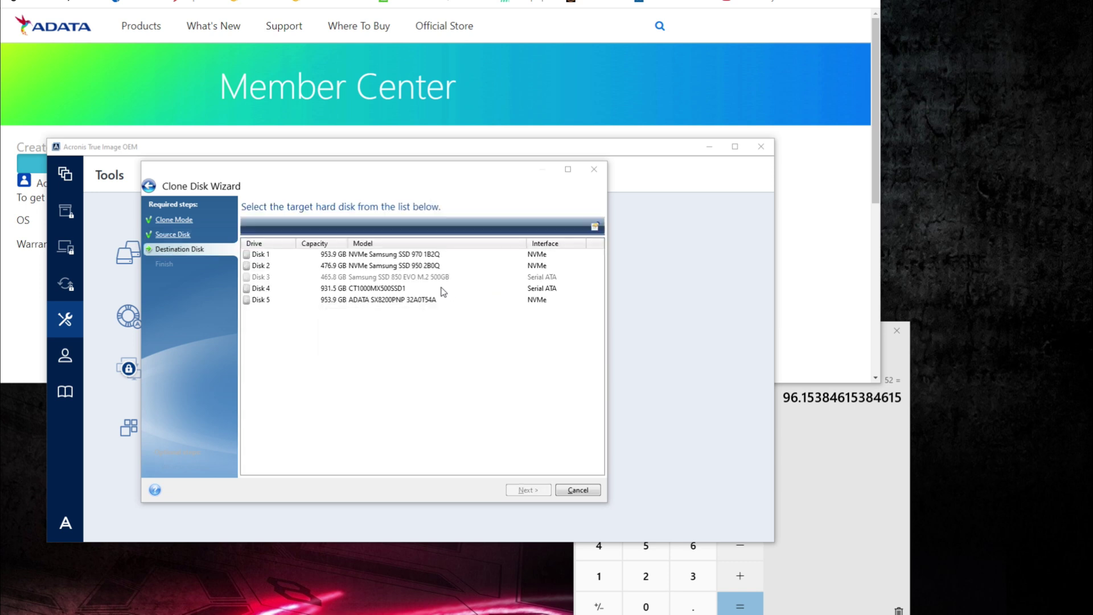
click(246, 301)
click(534, 491)
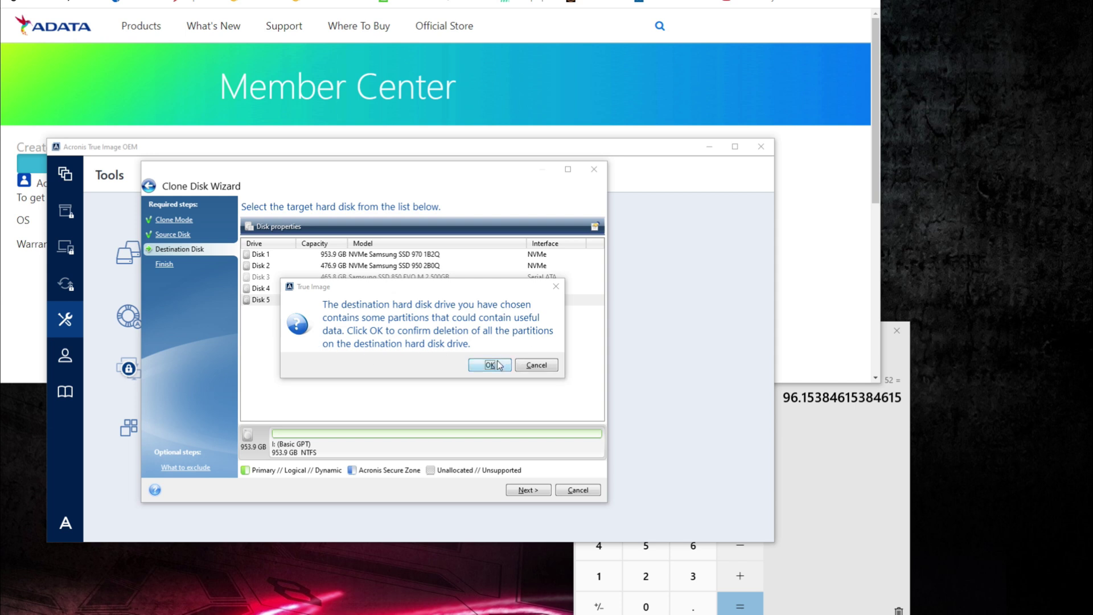
click(491, 365)
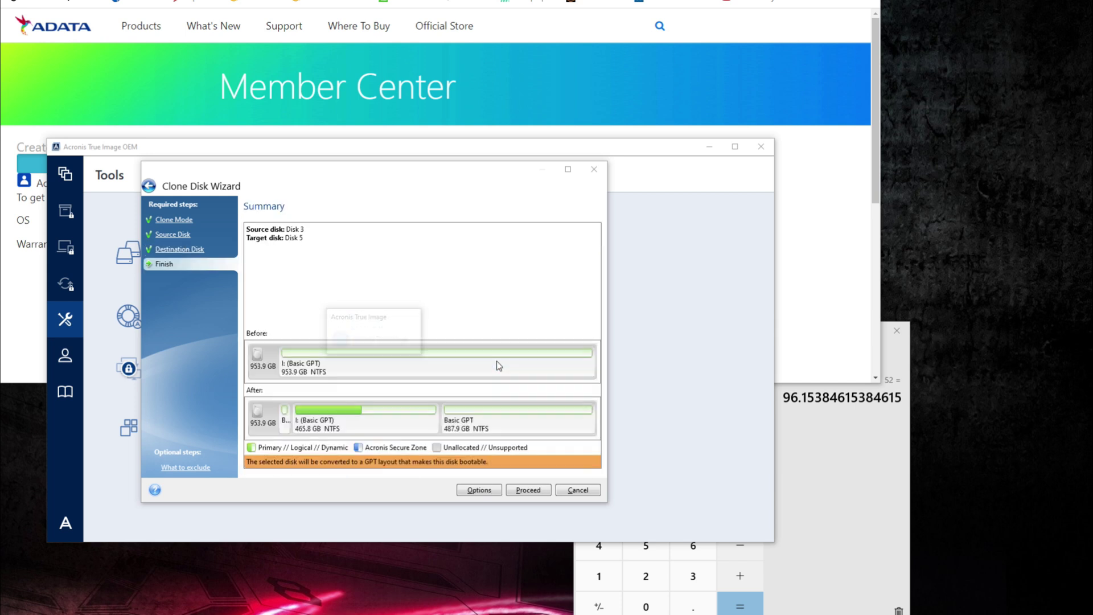
click(527, 491)
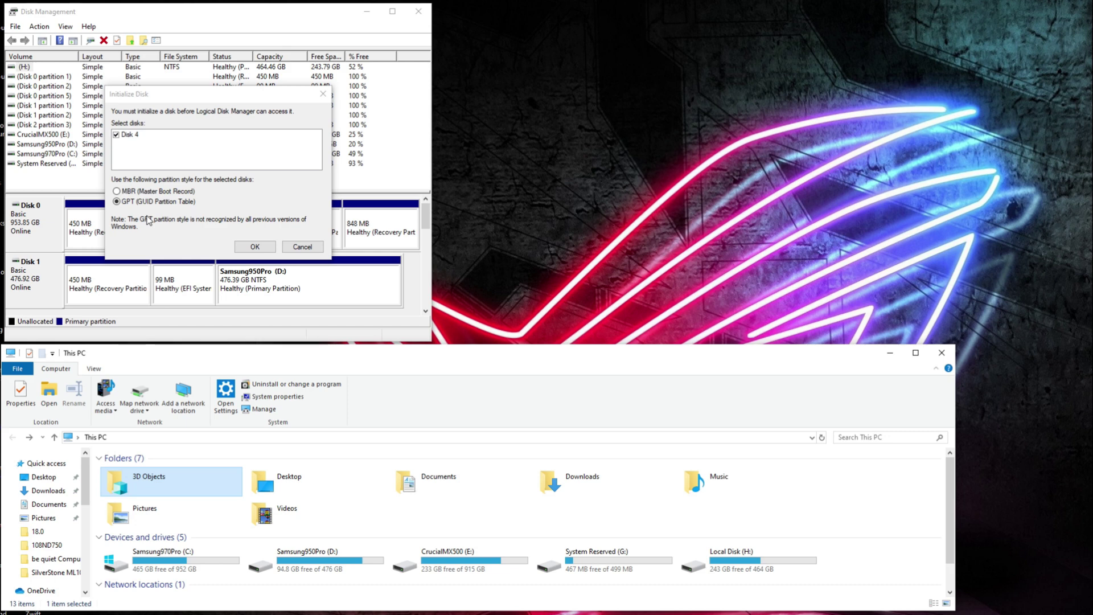
Initialize Disk 4 as GPT and start a new simple volume using the full default size.
click(253, 248)
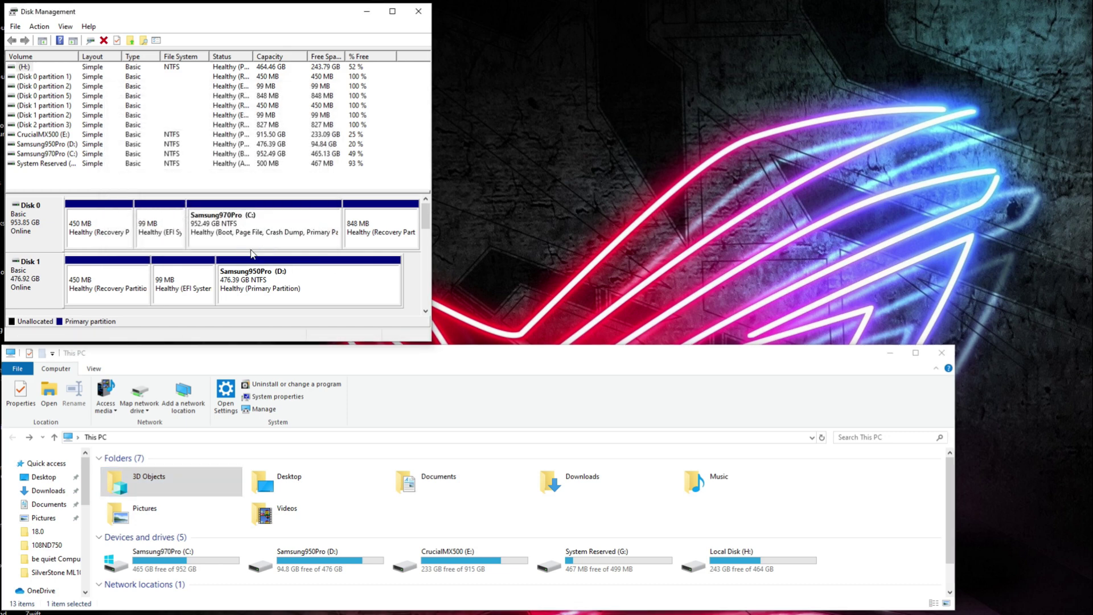
drag(425, 218, 426, 260)
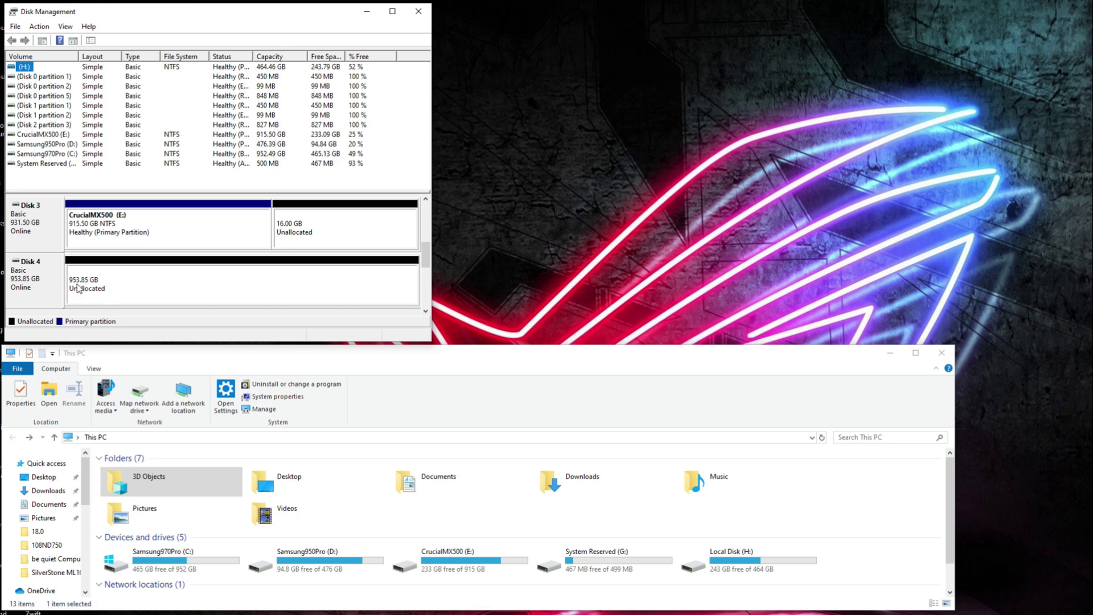
right_click(100, 271)
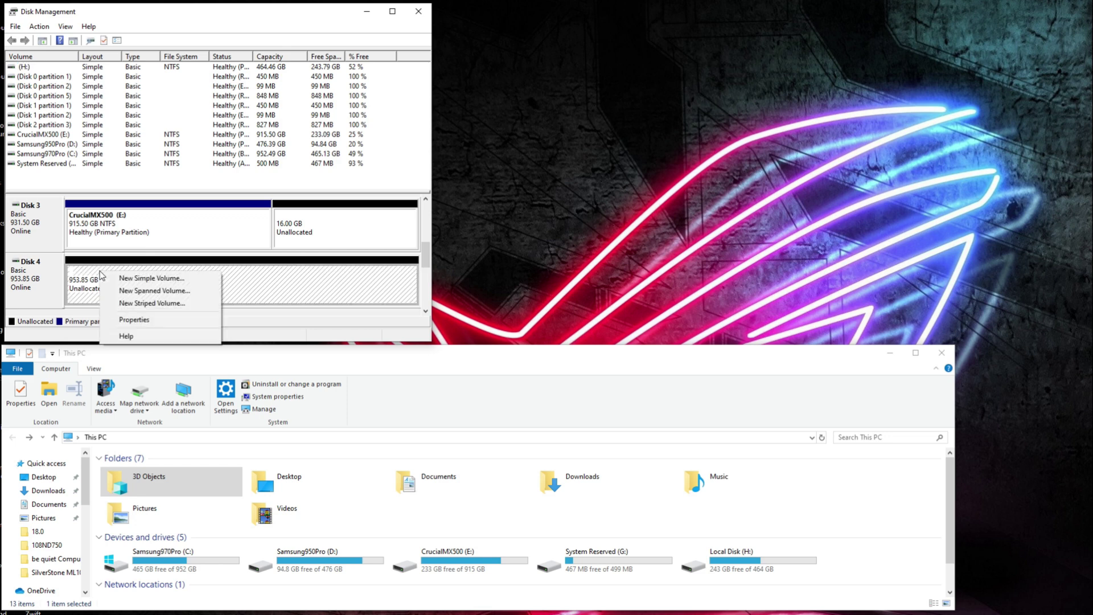
click(153, 279)
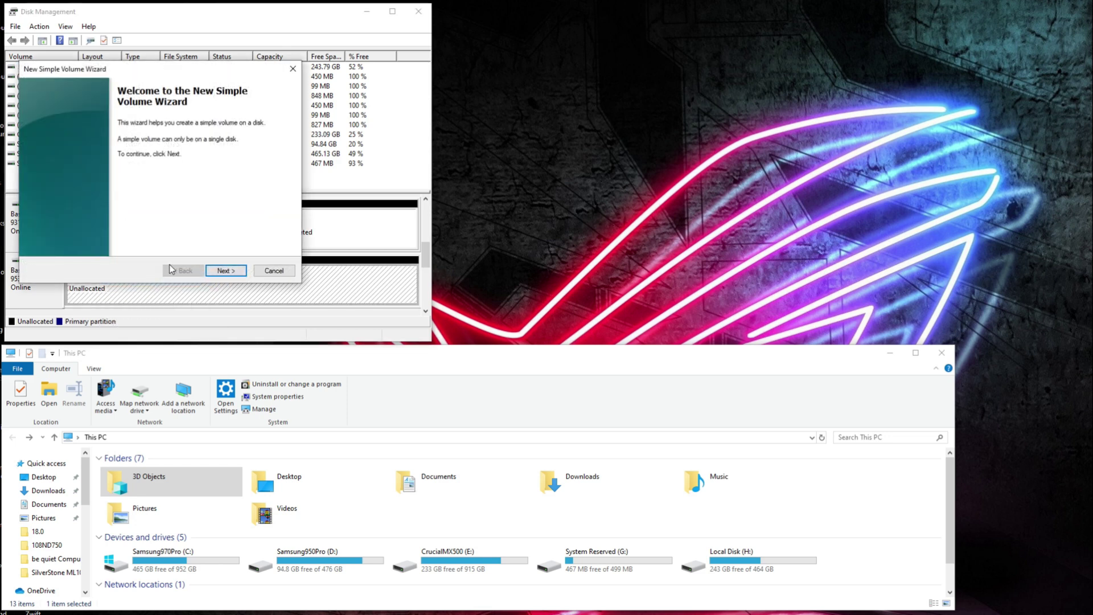
click(229, 272)
click(230, 271)
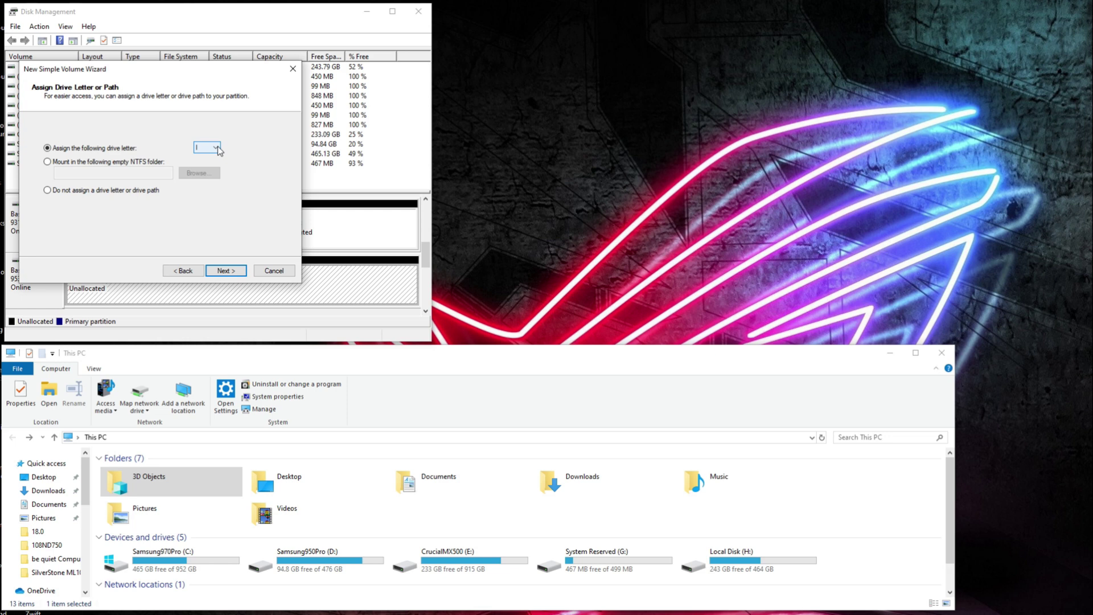
Assign drive letter I and quick-format the volume as NTFS labelled 'XPG SX8200 Pro'.
click(220, 150)
click(219, 149)
click(224, 272)
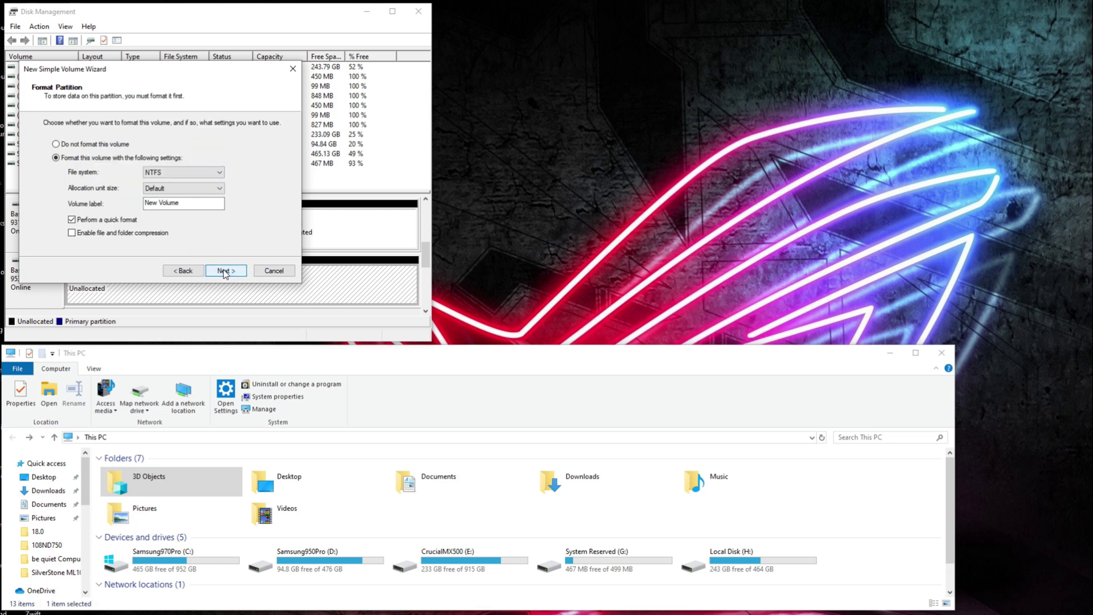
drag(181, 204, 144, 203)
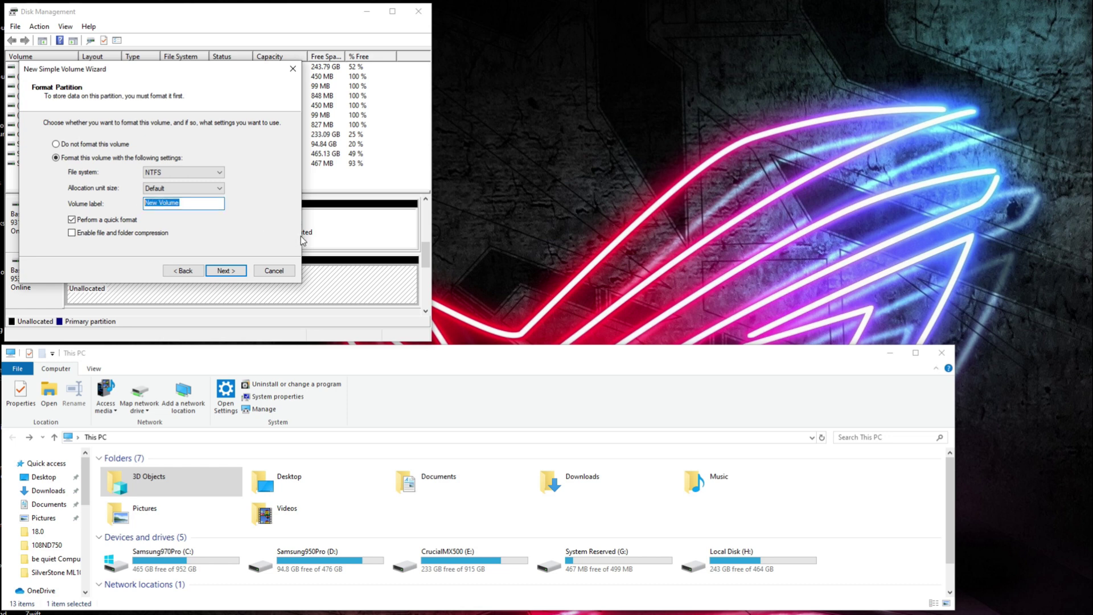
text(XPG SX8200 Pro)
click(233, 273)
click(225, 271)
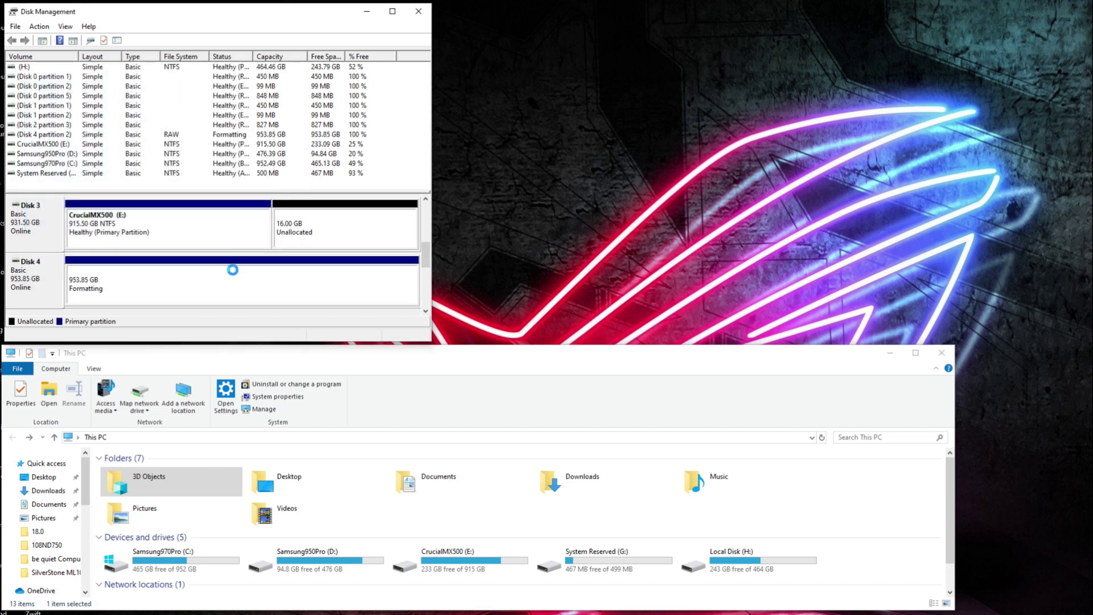